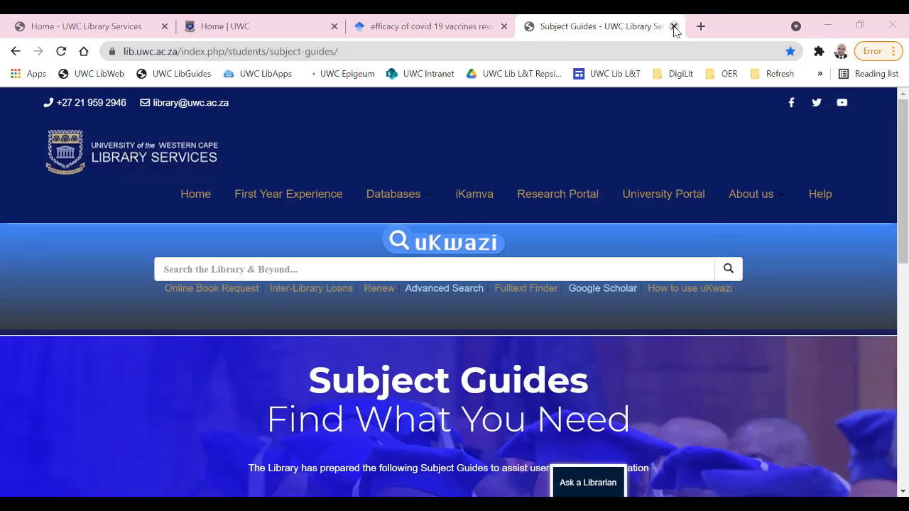
- Close the Subject Guides, Google Scholar results and Home | UWC tabs
click(675, 26)
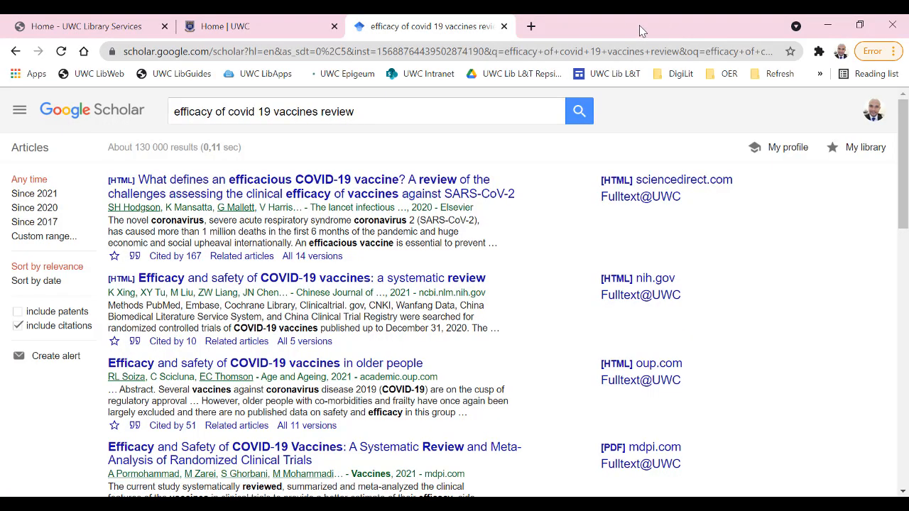
click(504, 27)
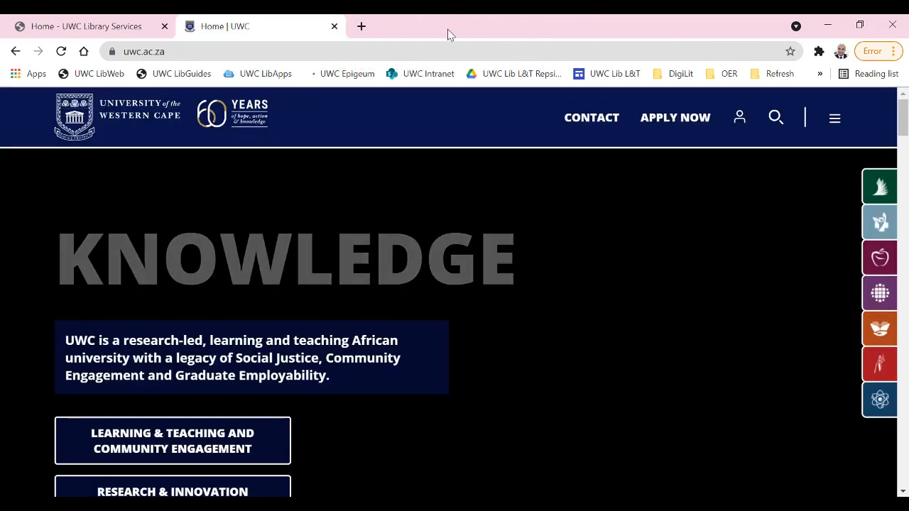
click(334, 26)
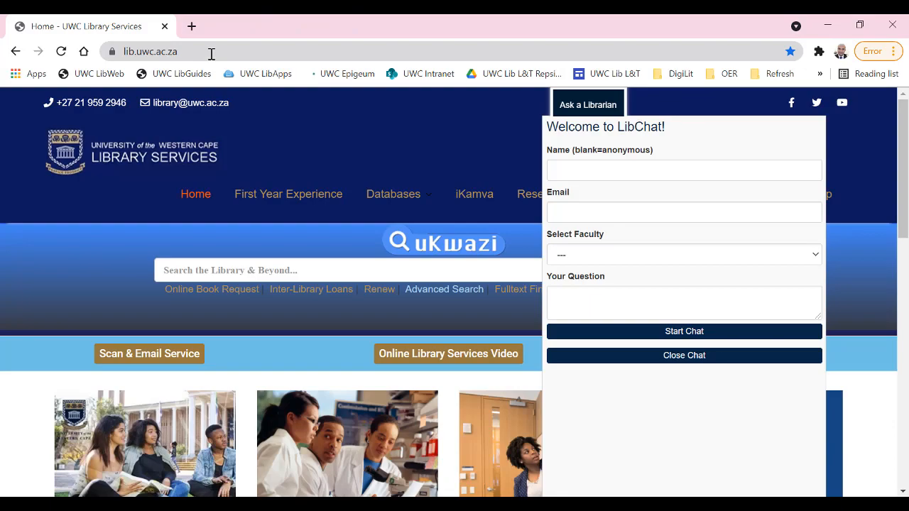
- Close the last Library Services tab, then relaunch Google Chrome from the desktop icon
click(164, 26)
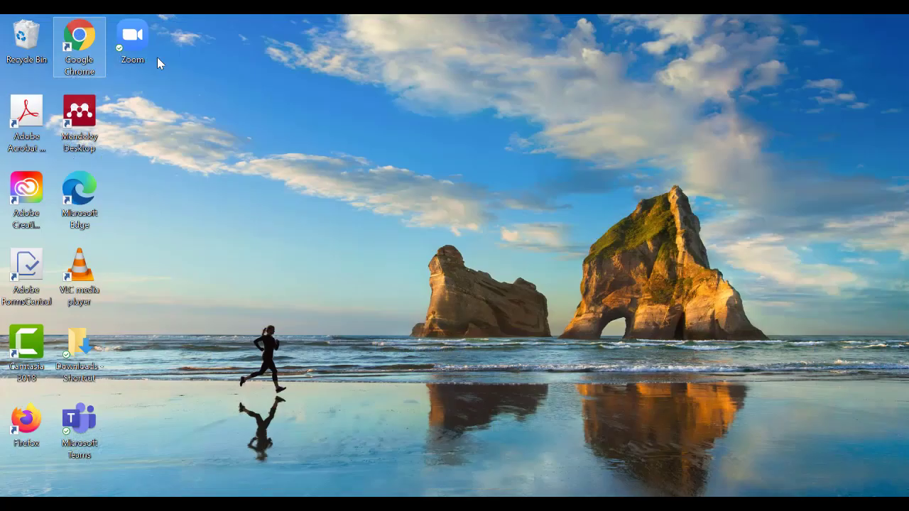
click(93, 59)
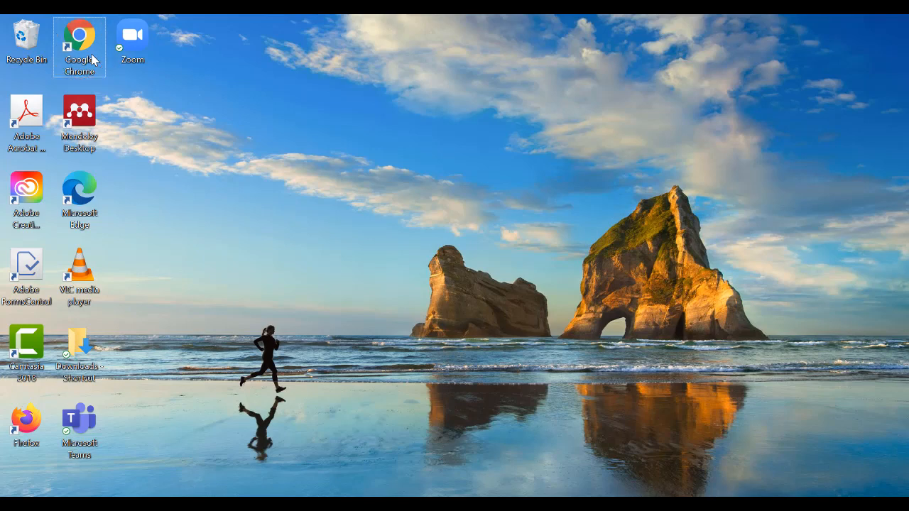
double_click(93, 60)
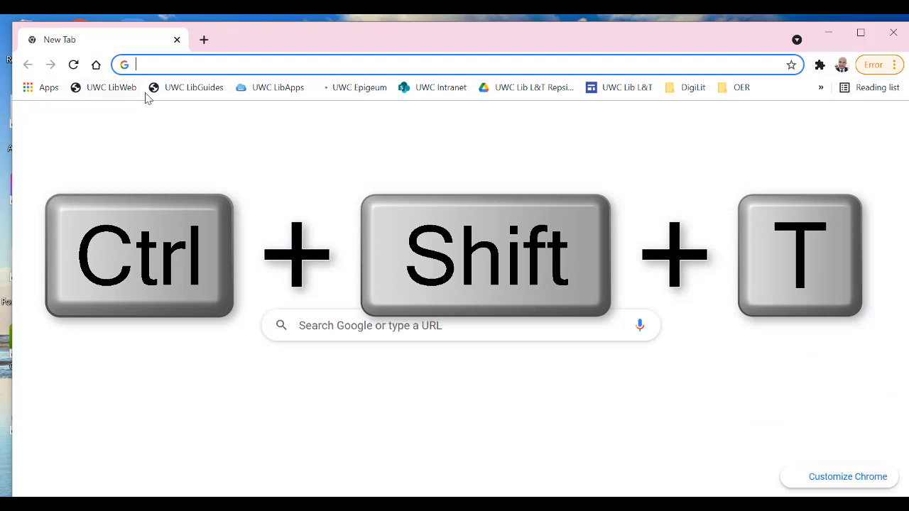
- Restore the closed window and its UWC Library Services tabs with Ctrl+Shift+T
key(ctrl+shift+t)
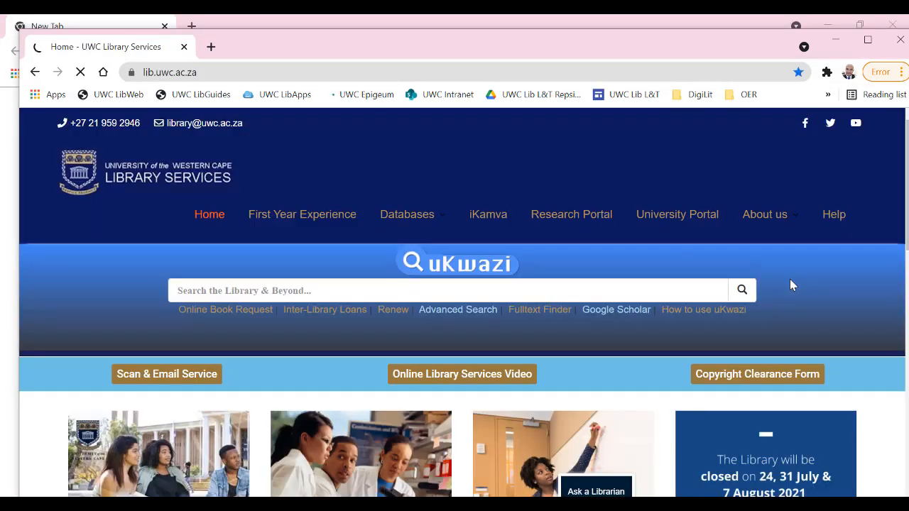